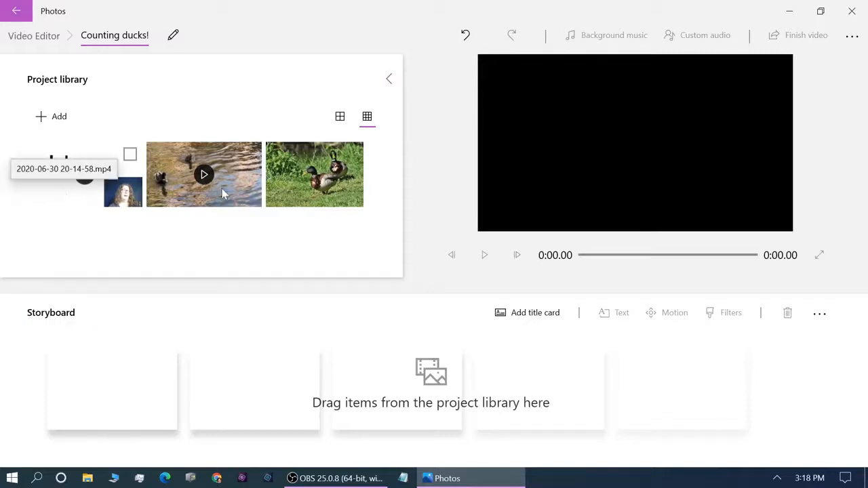
Place the photo of the two ducks in the storyboard, followed by the counting video and the pond video.
click(324, 196)
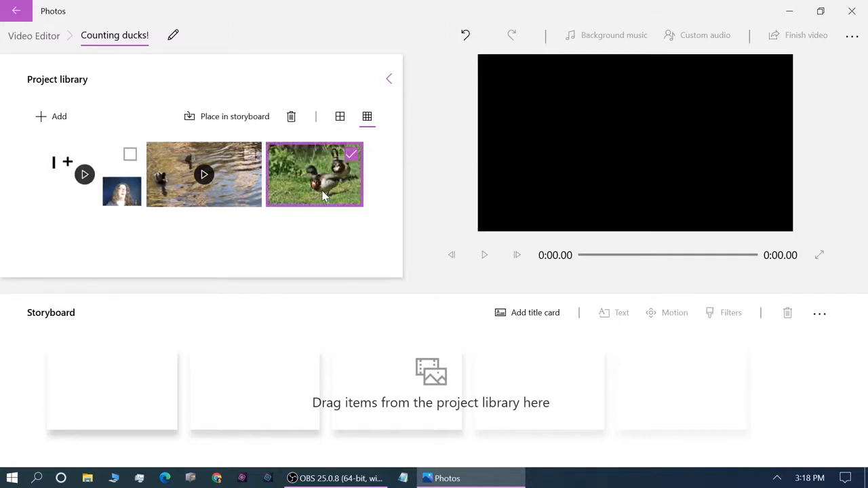
click(235, 116)
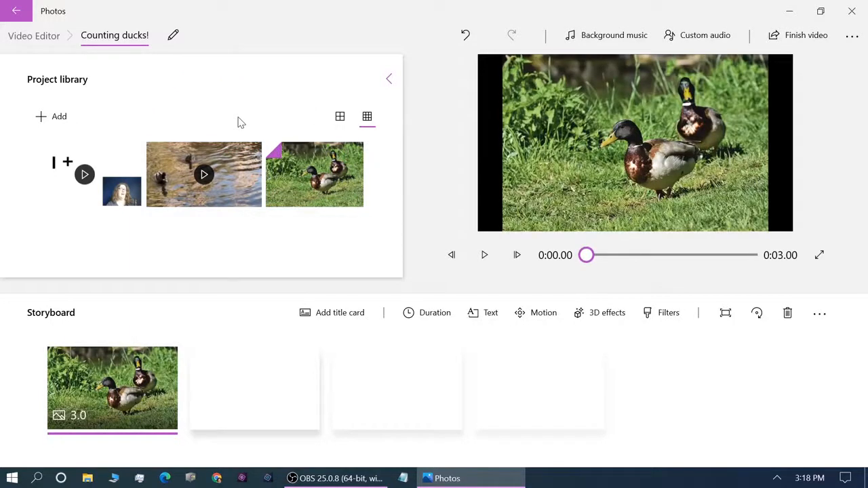
mouse_move(129, 155)
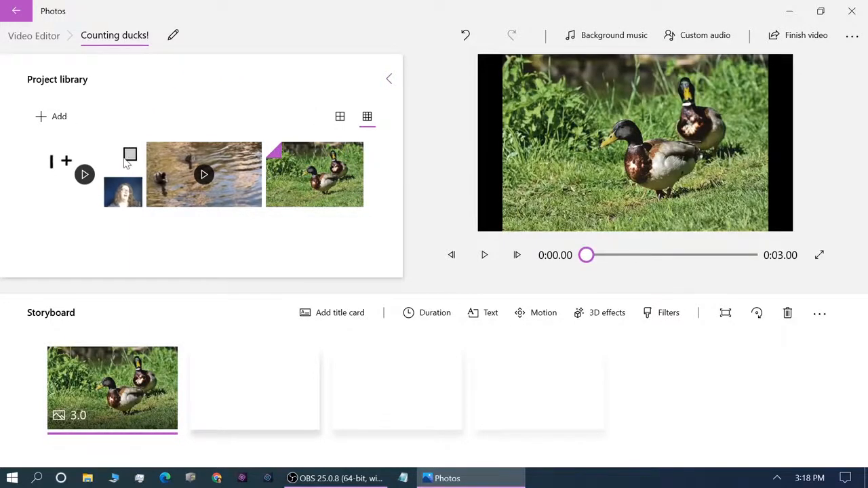
click(128, 156)
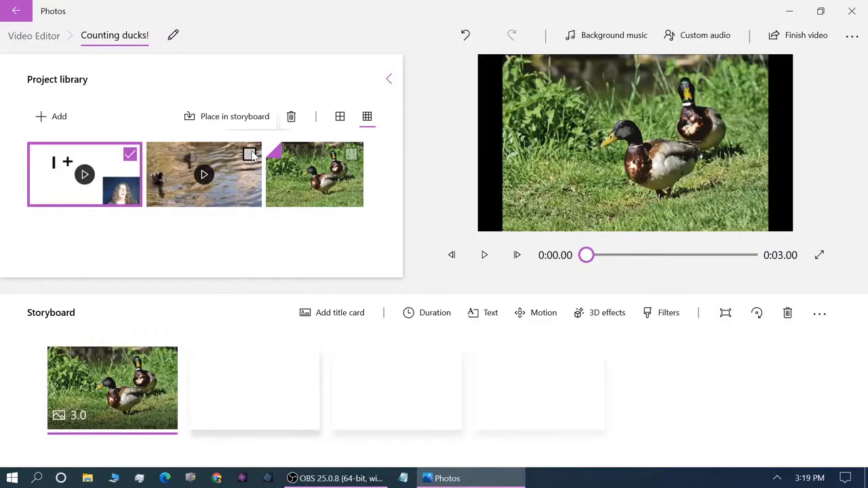
click(251, 155)
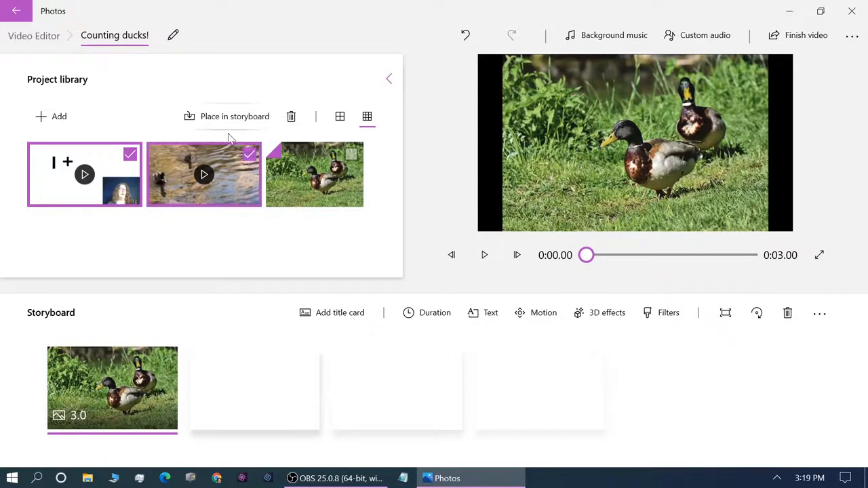
drag(164, 205, 280, 396)
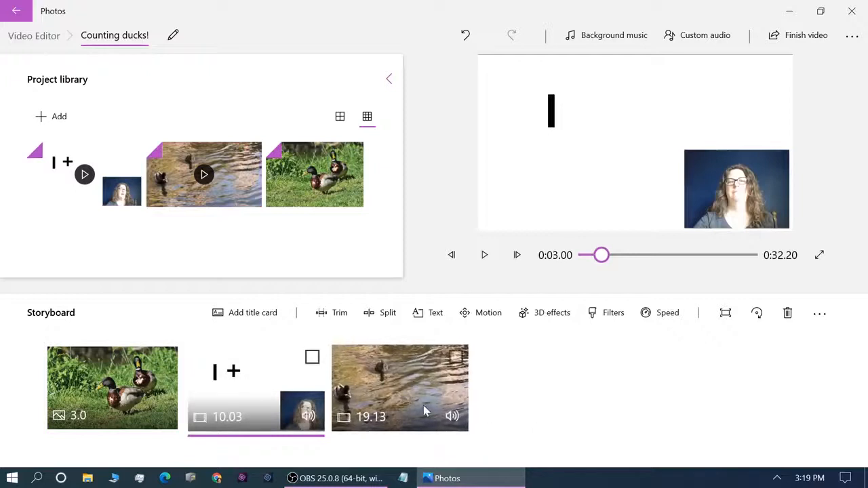
drag(422, 405, 468, 424)
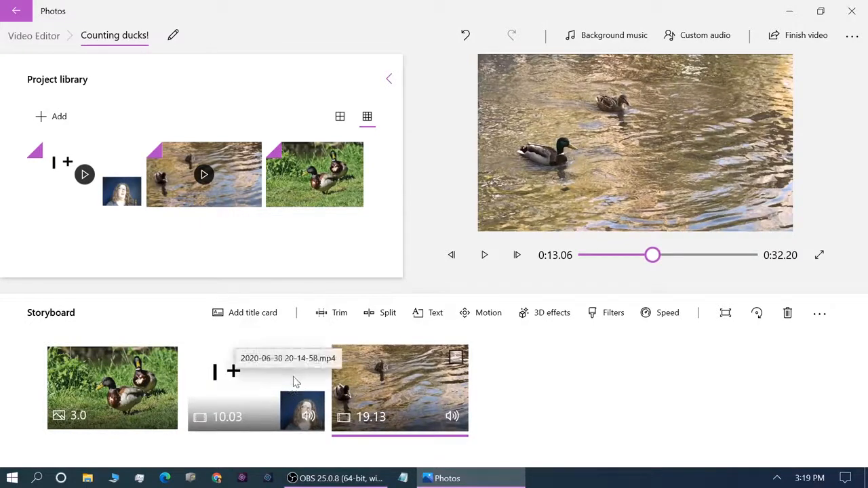
Add the text "Let's count ducks!" in the Joy animated style to the duck photo in the storyboard.
click(160, 385)
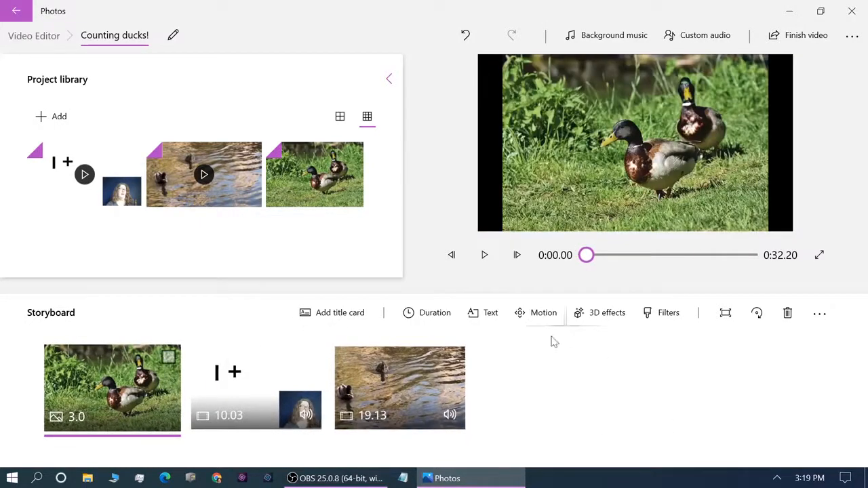
click(491, 317)
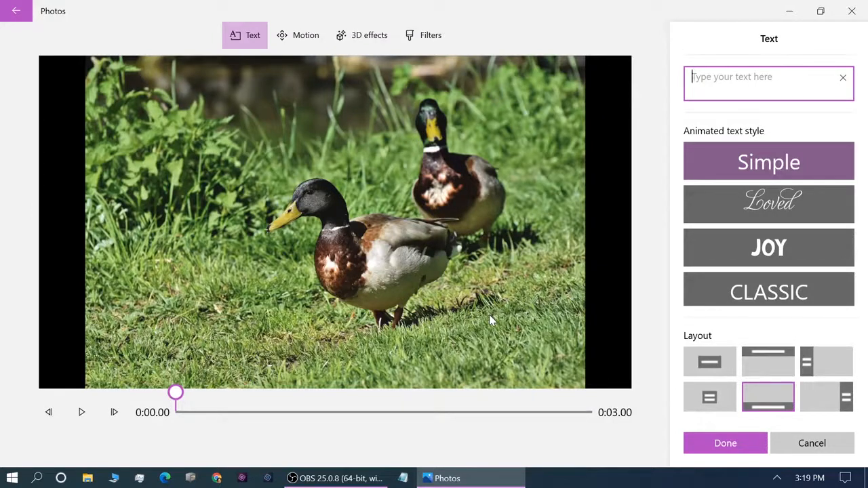
text(Let's )
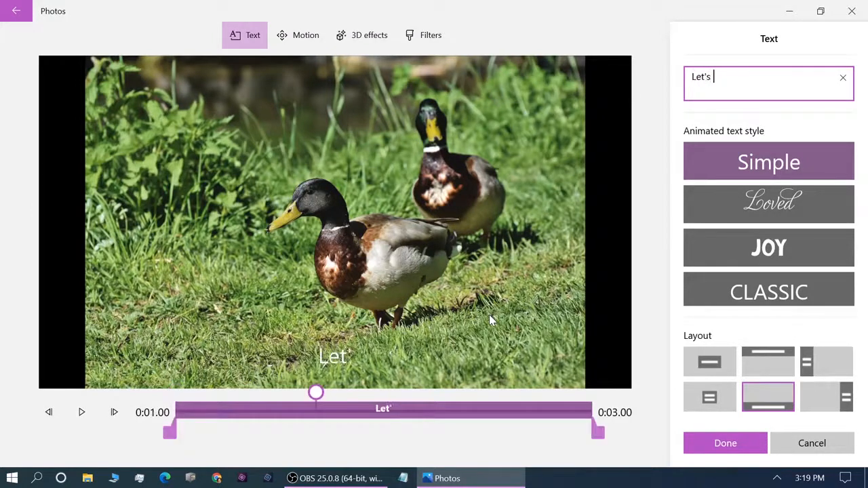
text(count )
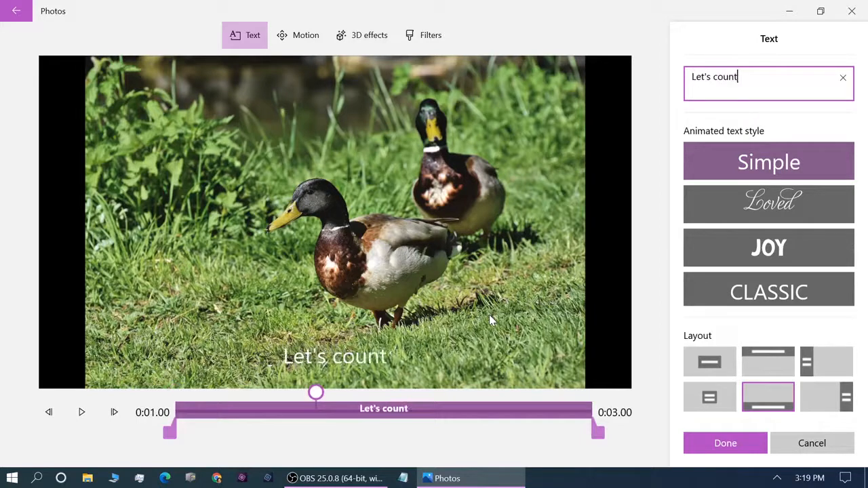
text(ducks)
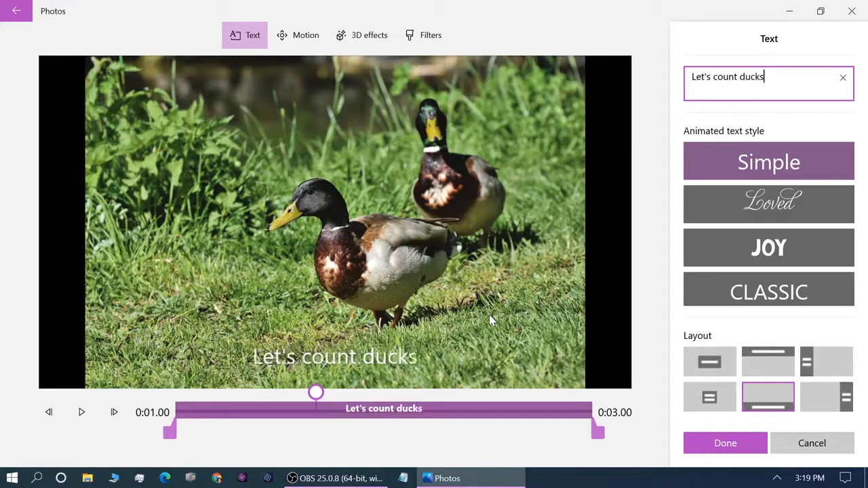
text(!)
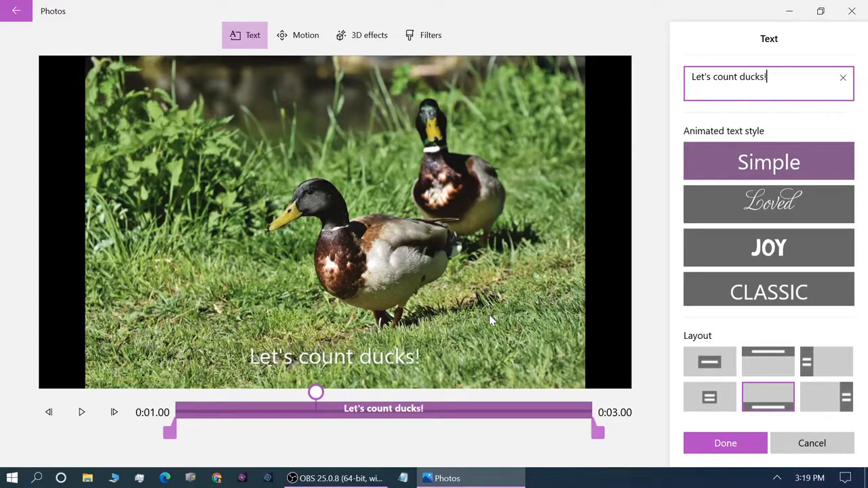
click(768, 249)
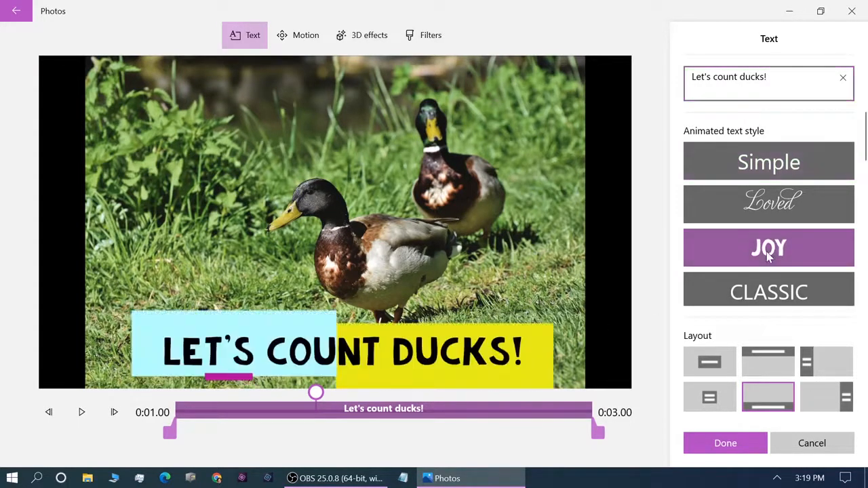
click(731, 444)
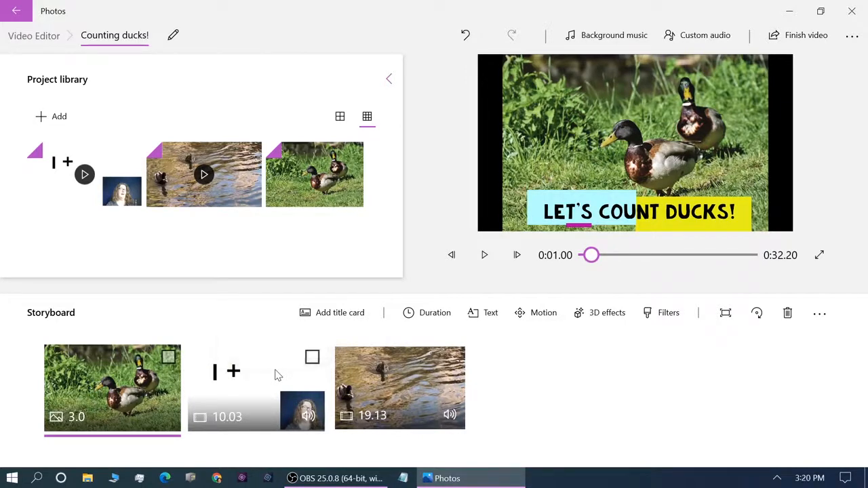
Open the 3D effects for the counting clip in the storyboard and search the effects for "duck".
click(277, 375)
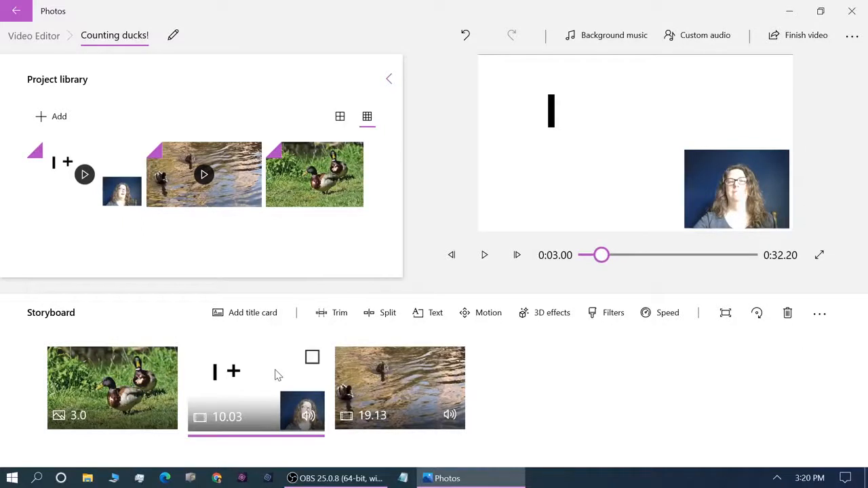
click(551, 313)
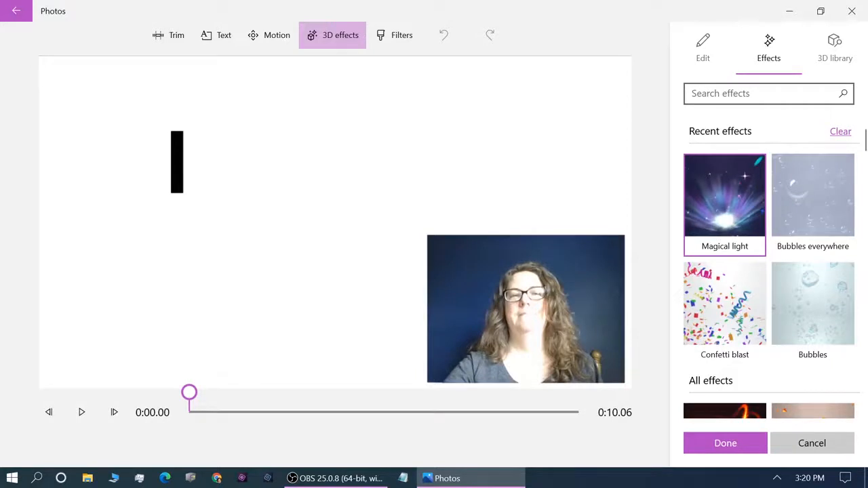
click(753, 94)
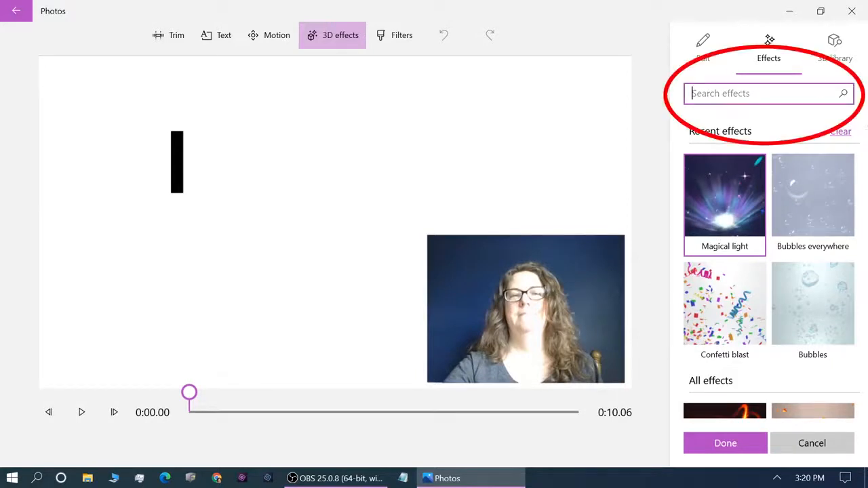
text(ducks)
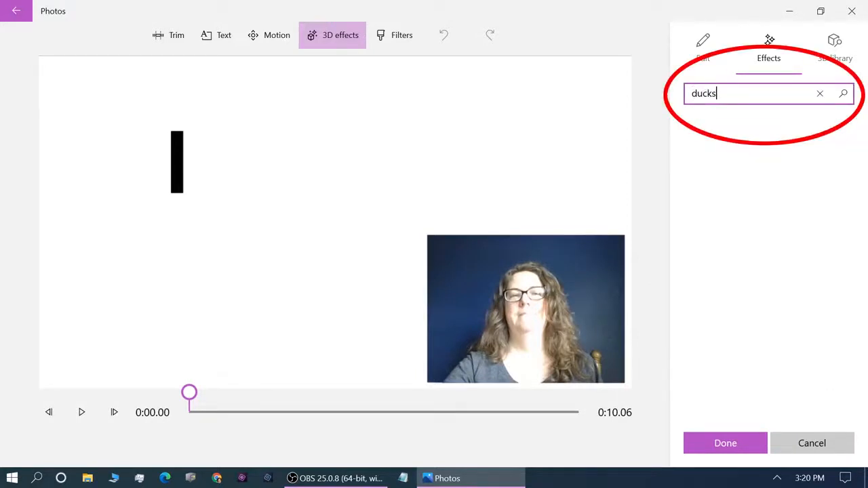
key(BackSpace)
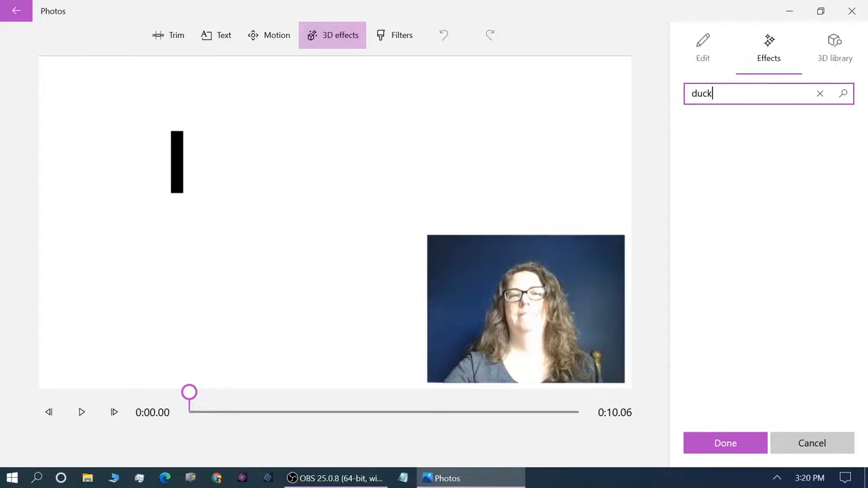
Insert the Duck model from a "duck" search of the 3D library and place it below the numeral 1.
click(838, 58)
text(duck)
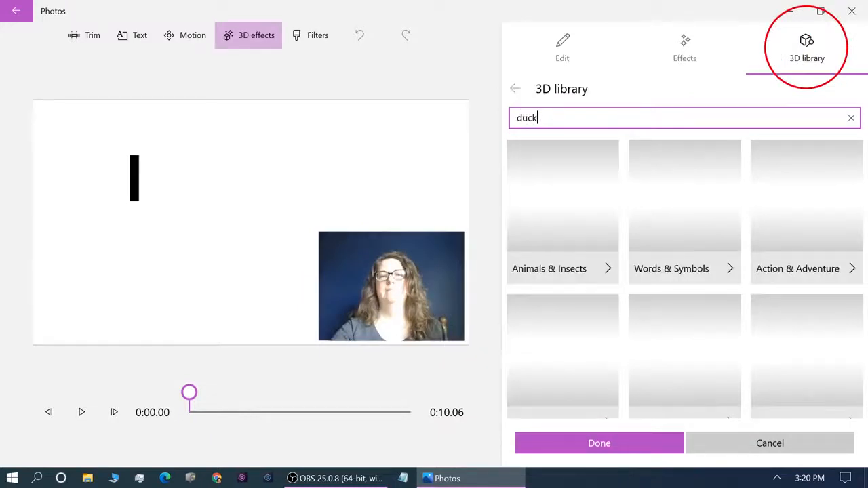
key(Return)
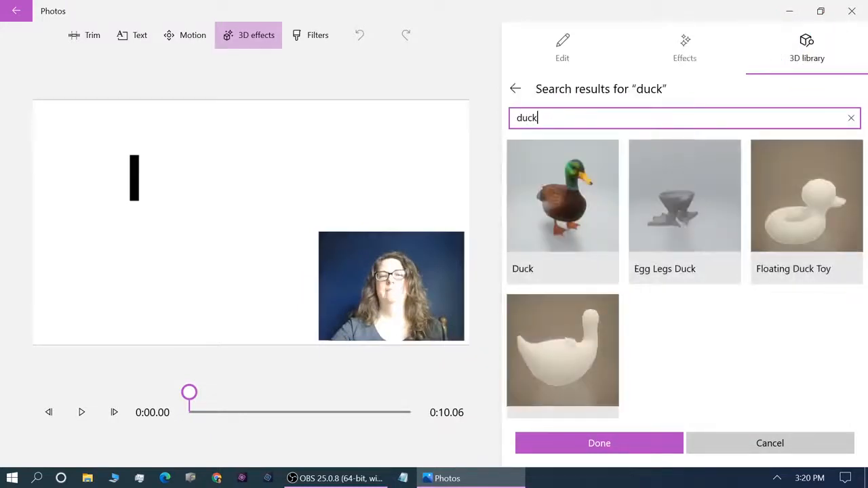
click(557, 213)
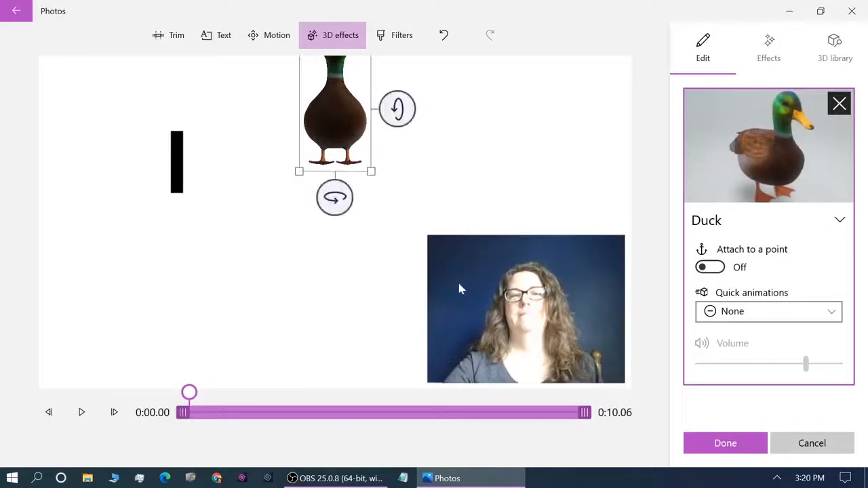
drag(332, 128, 163, 311)
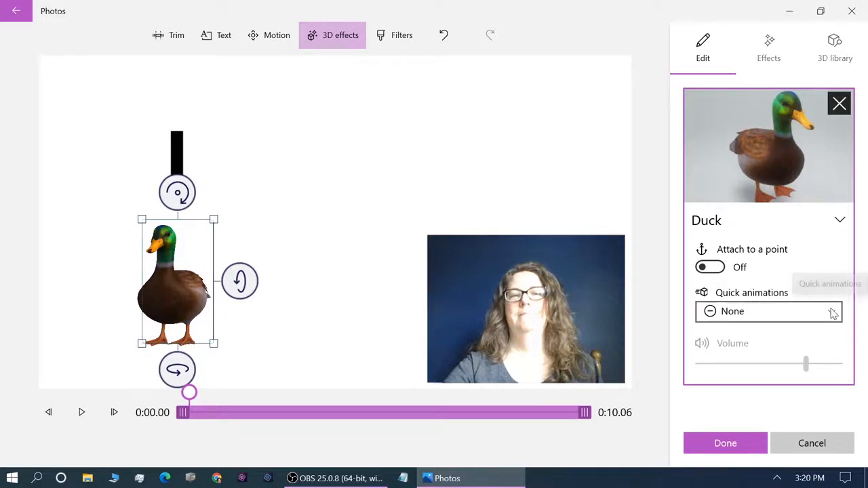
Apply the Wobble quick animation to the duck and save the clip's 3D effects.
click(833, 312)
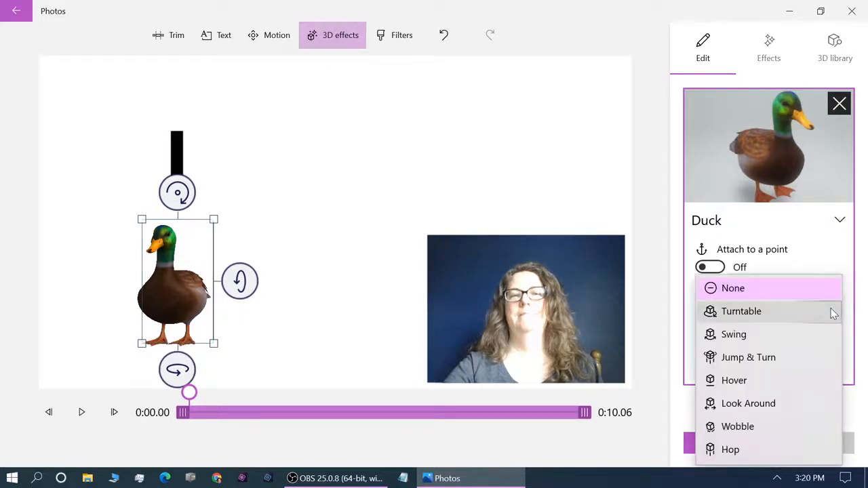
click(754, 426)
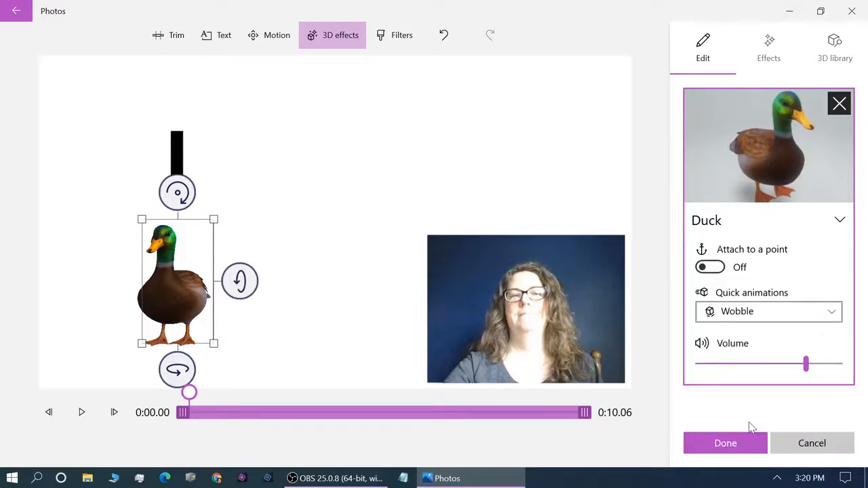
click(746, 444)
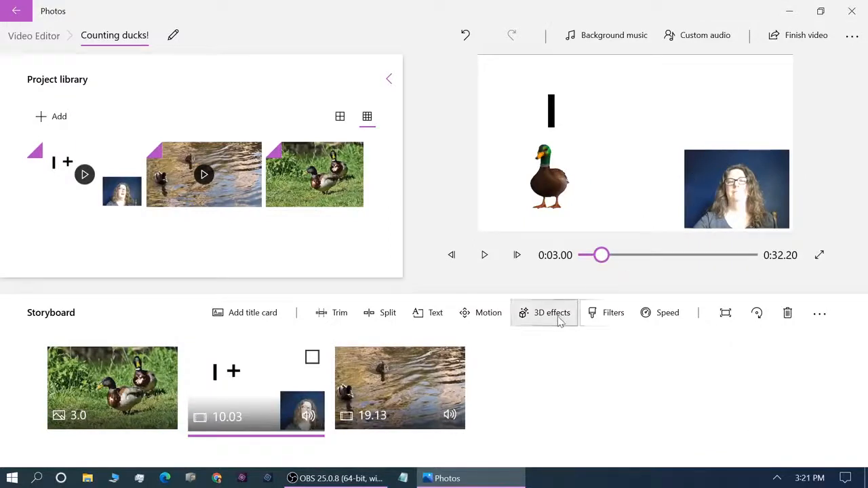
Add a second Duck model from the 3D library to the counting clip, starting at 0:03.60.
click(528, 316)
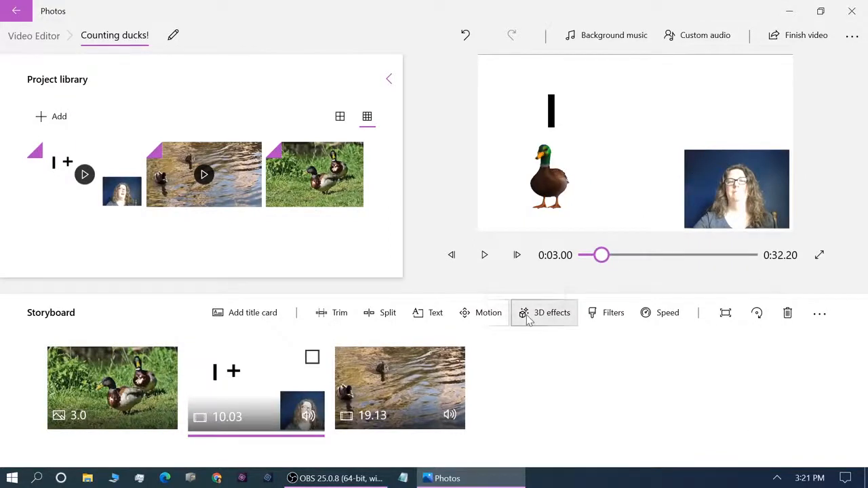
click(837, 54)
text(du)
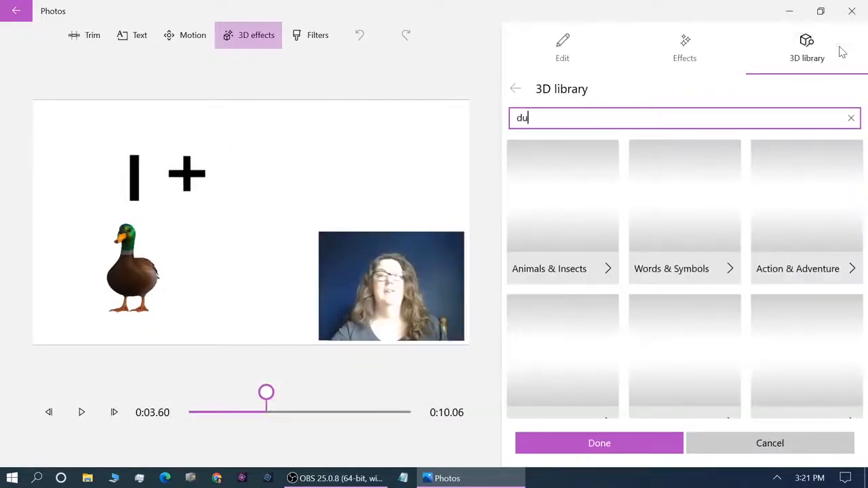
text(ck)
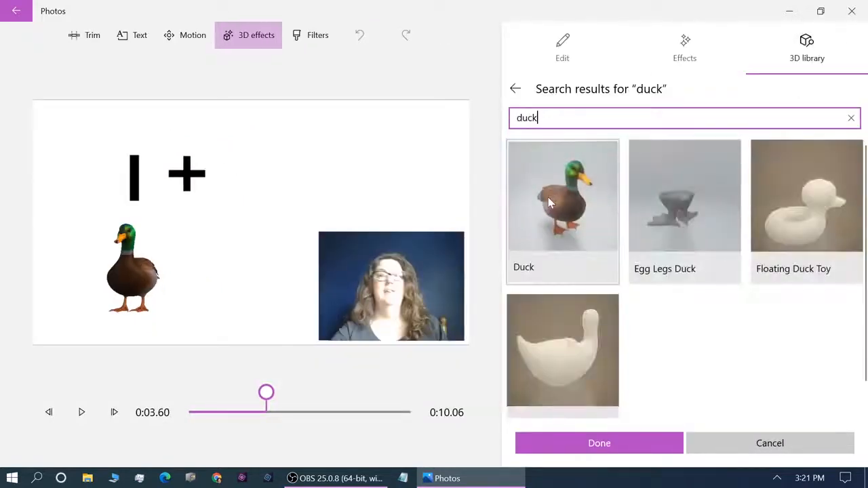
click(550, 202)
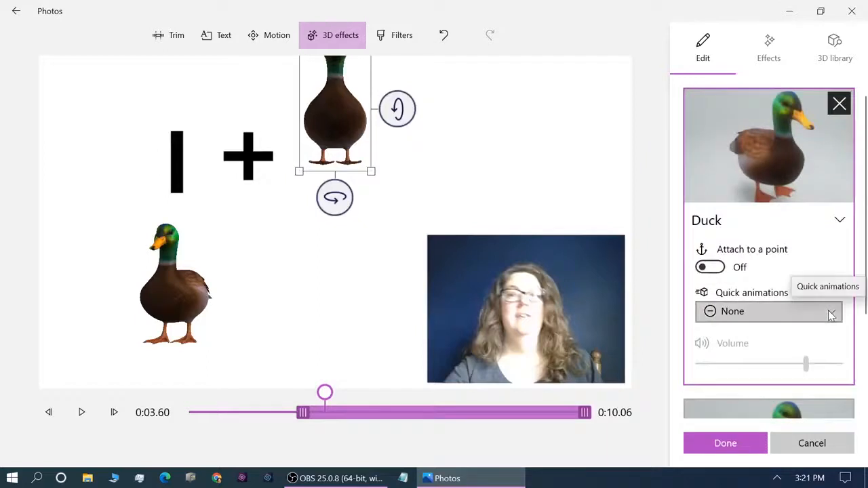
Give the second duck the Jump & Turn quick animation and move it down beside the first duck, saving the effects.
click(828, 310)
click(752, 358)
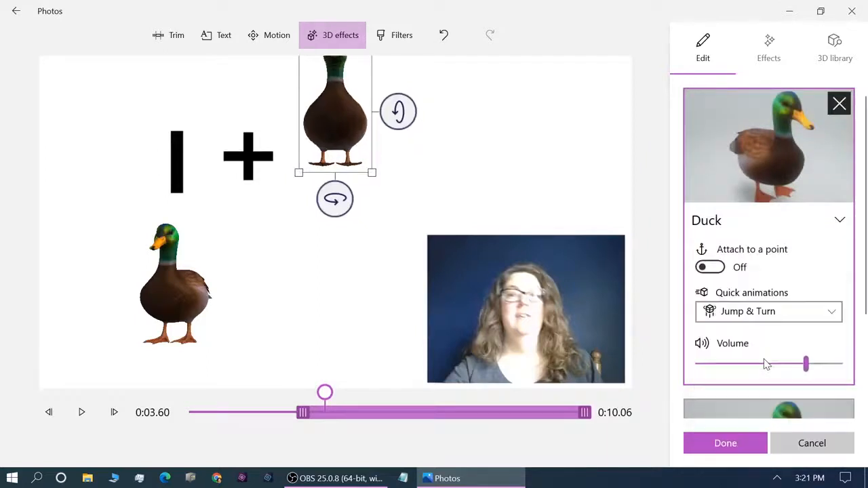
drag(343, 132, 347, 293)
click(725, 442)
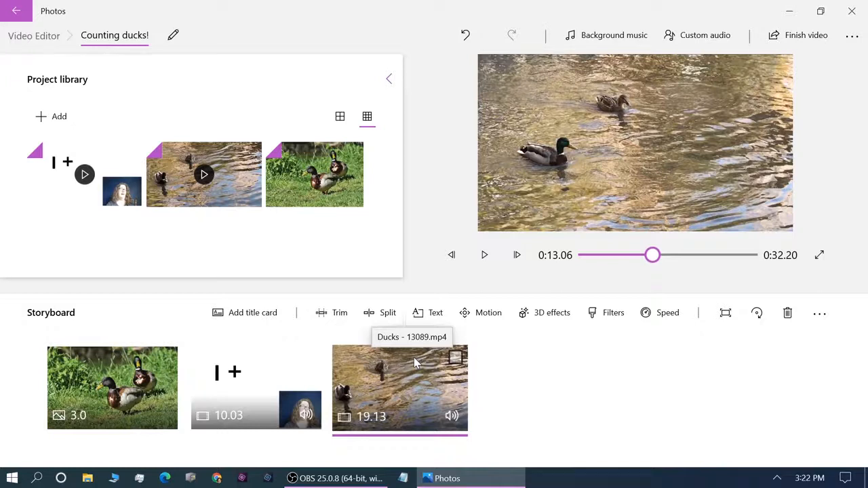
Add the text "2 ducks" to the swimming ducks clip, the last one in the storyboard.
right_click(415, 363)
mouse_move(448, 183)
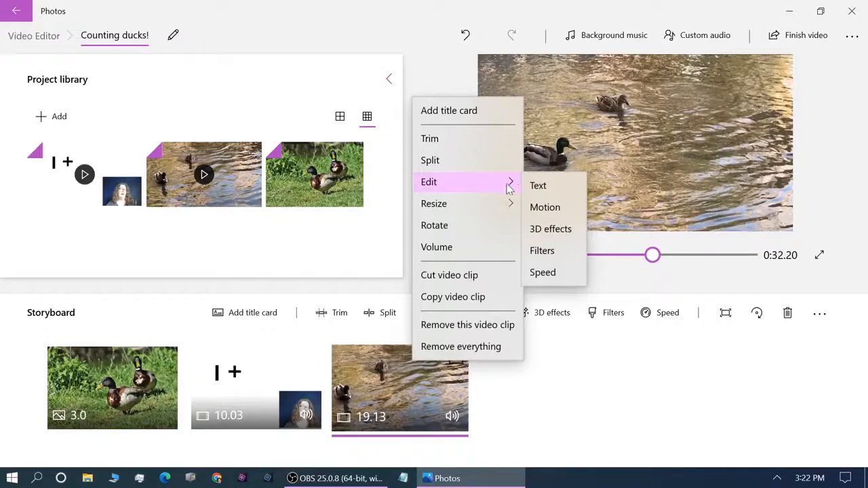
click(537, 187)
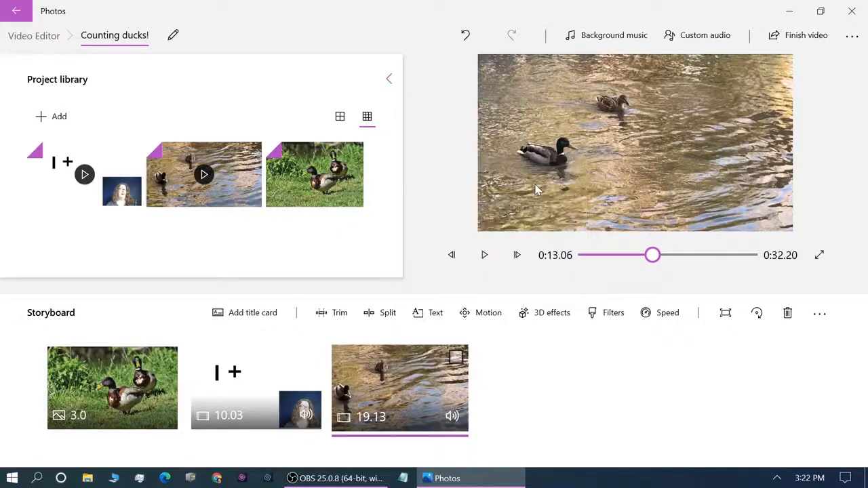
text(2 ducks)
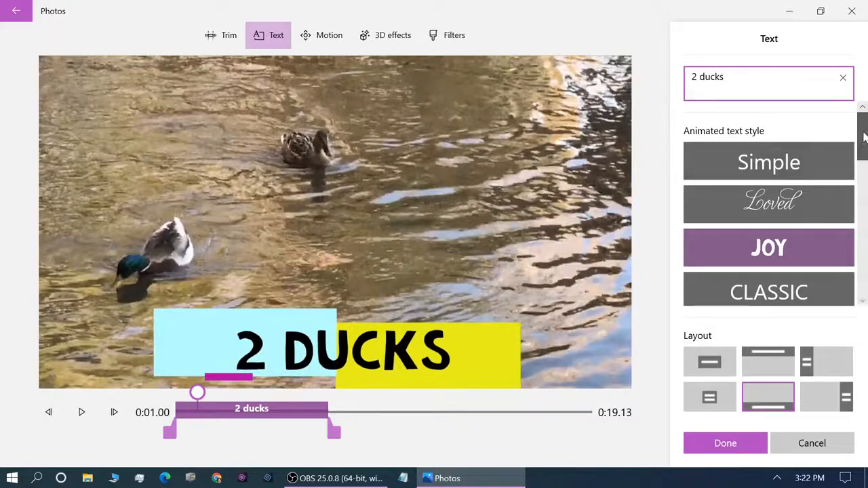
Give the "2 ducks" text the Adventure animated style and the Right layout, and save it to the clip.
scroll(863, 143, down, 3)
click(790, 209)
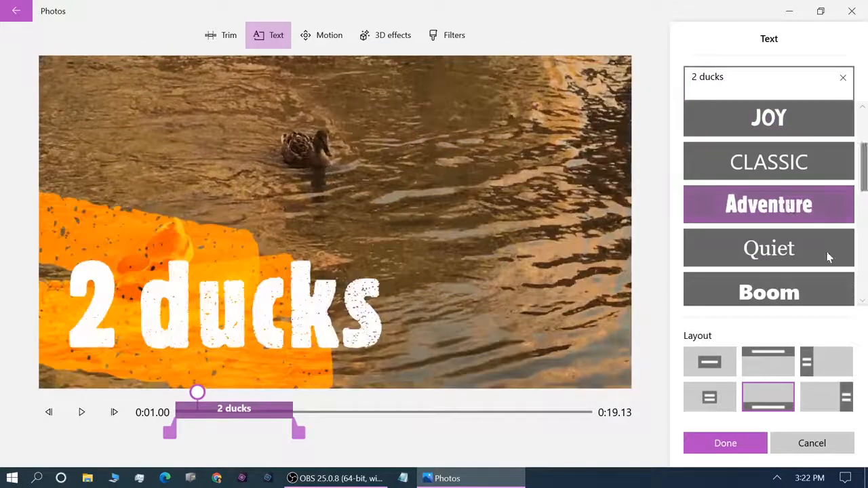
click(827, 397)
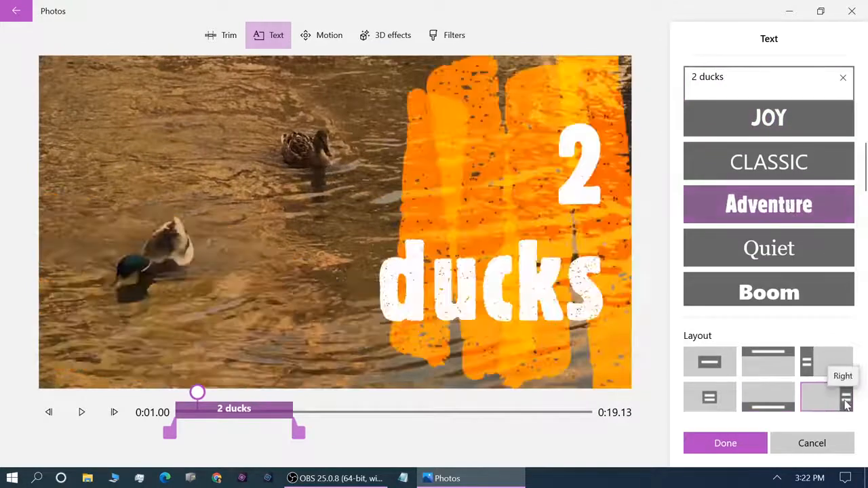
click(733, 449)
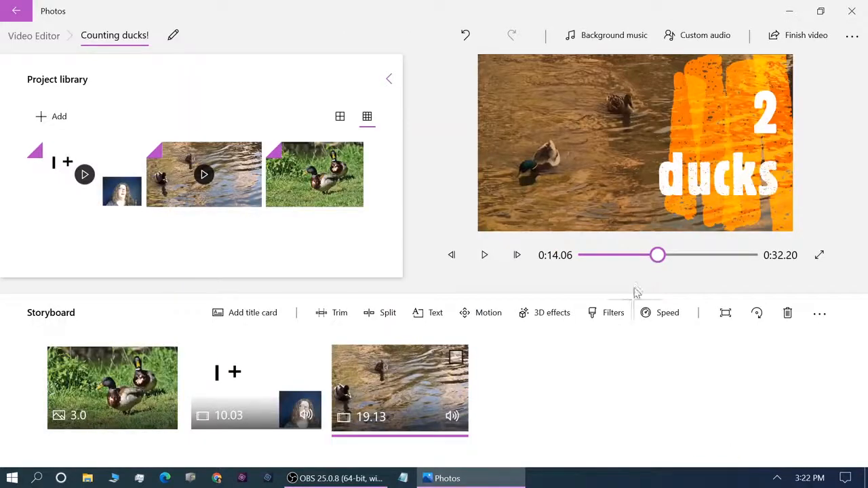
Play the whole video from the start and export it at High 1080p quality as Counting ducks!.mp4 in the Videos folder.
drag(659, 261, 584, 264)
click(484, 255)
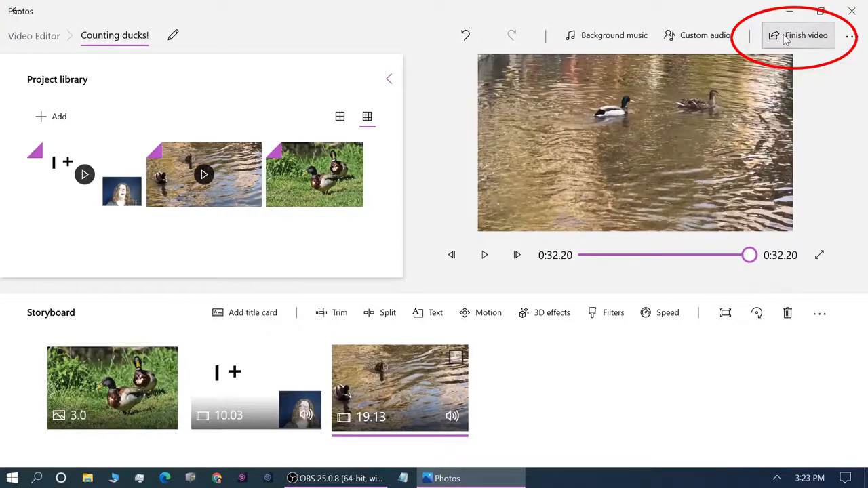
click(785, 38)
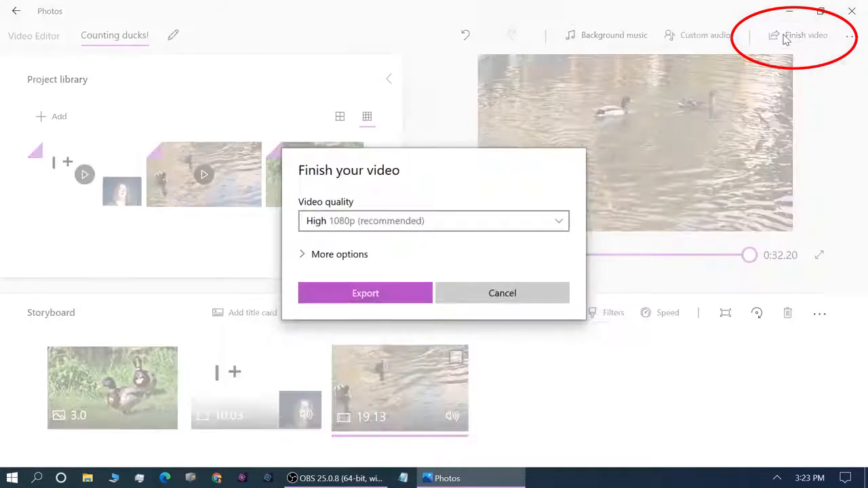
click(382, 293)
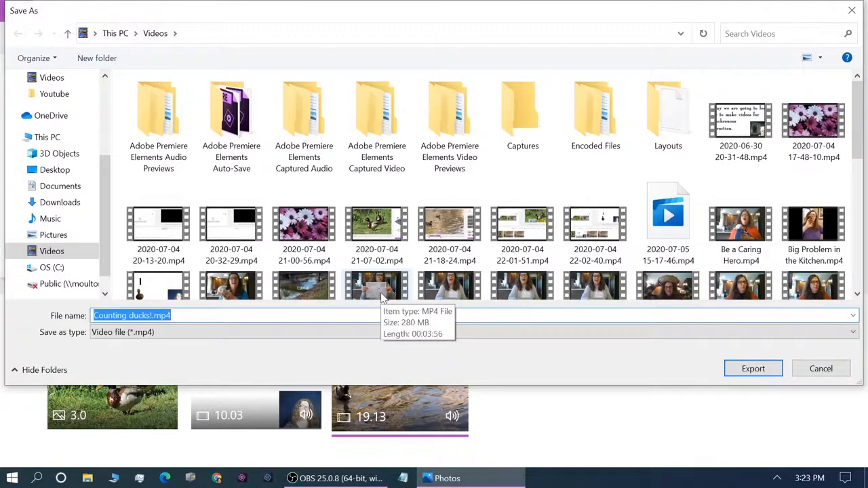
click(753, 369)
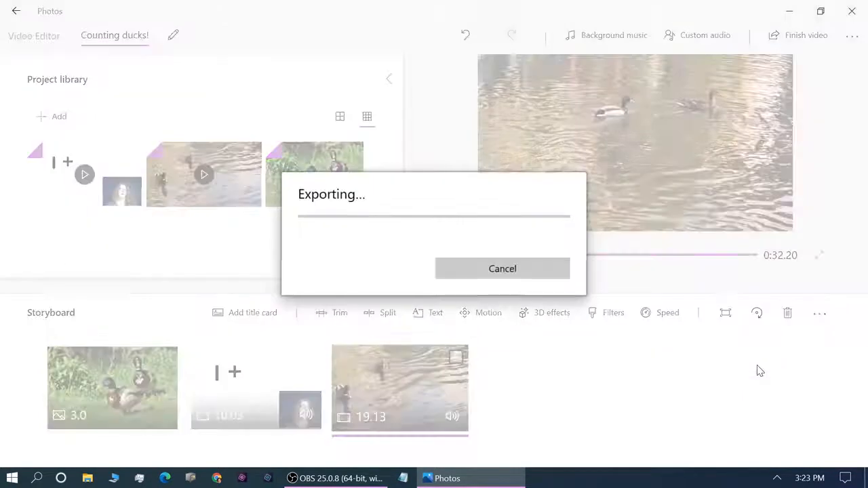